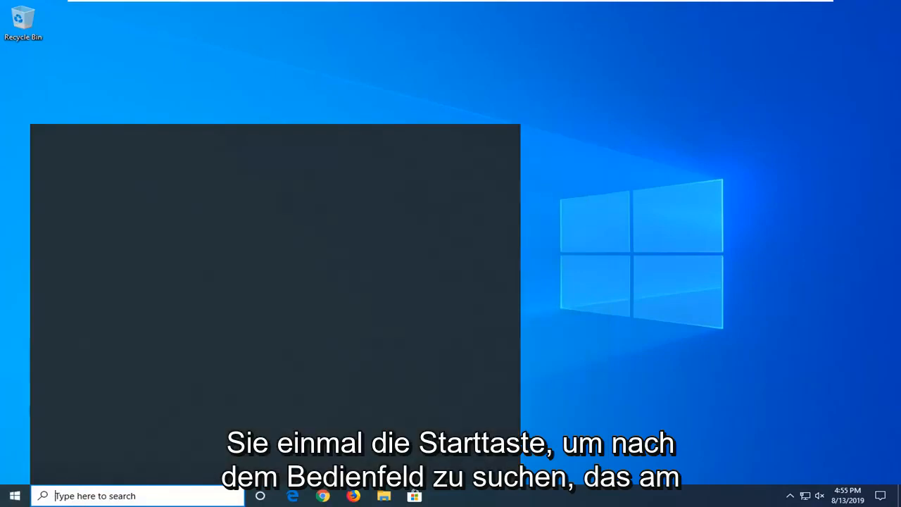
Open Control Panel from a Windows search, set its view to large icons, and open Devices and Printers
{"action": "type", "text": "control"}
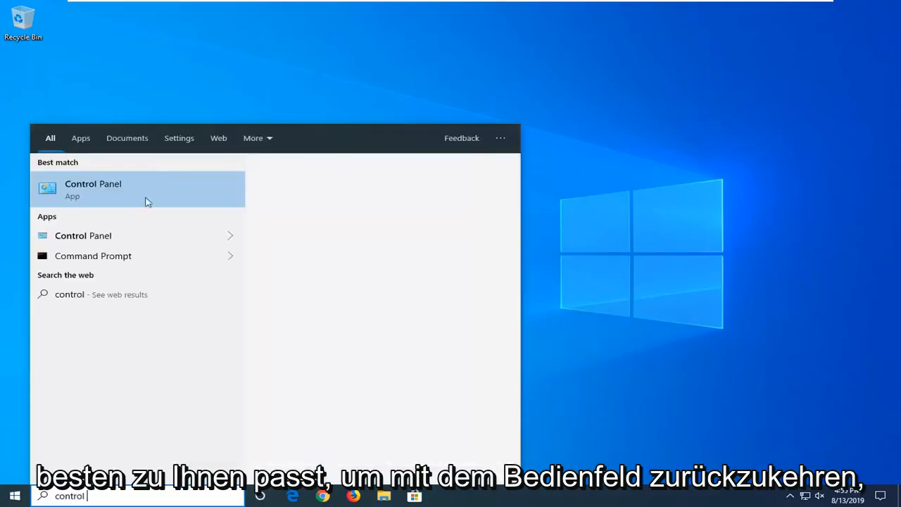
{"action": "type", "text": " panel"}
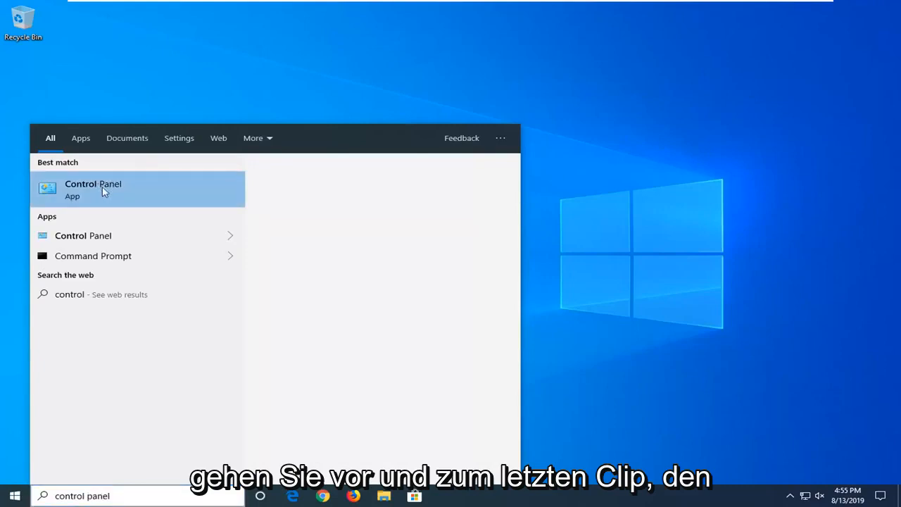
{"action": "left_click", "coordinate": [103, 191]}
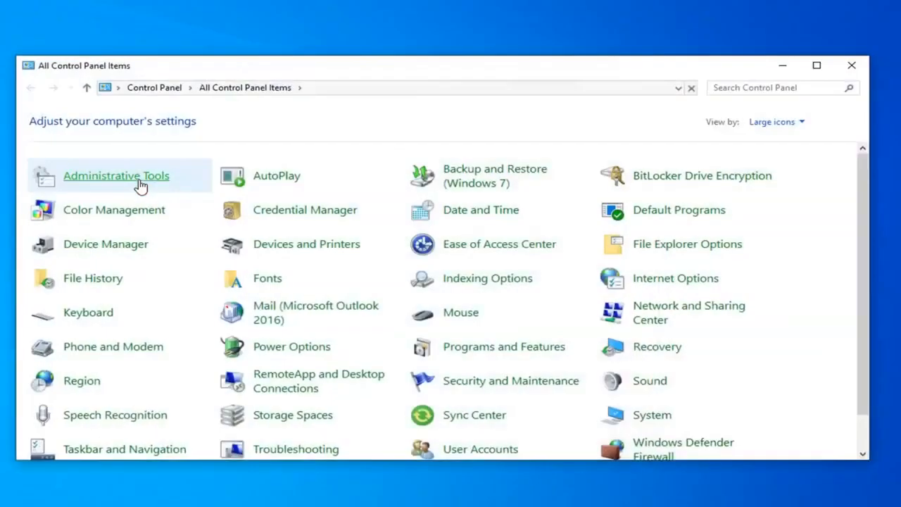
{"action": "left_click", "coordinate": [774, 123]}
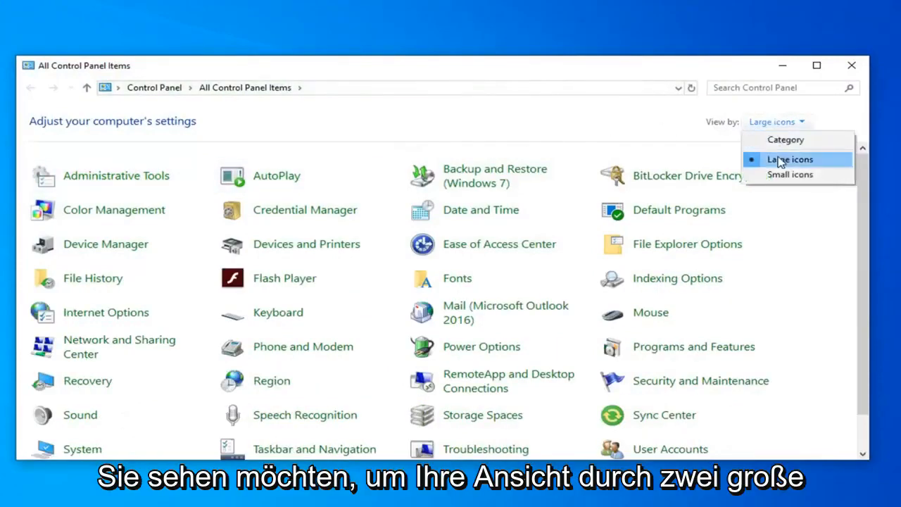
{"action": "left_click", "coordinate": [774, 157]}
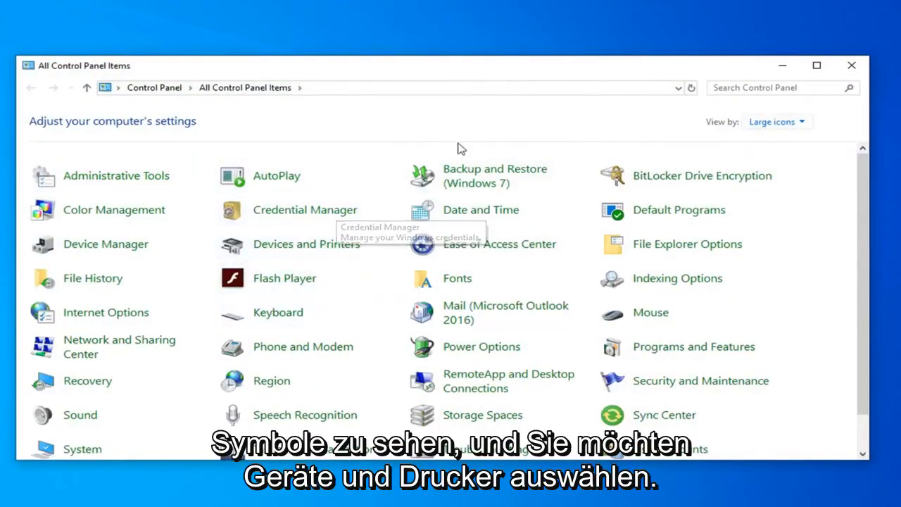
{"action": "left_click", "coordinate": [303, 247]}
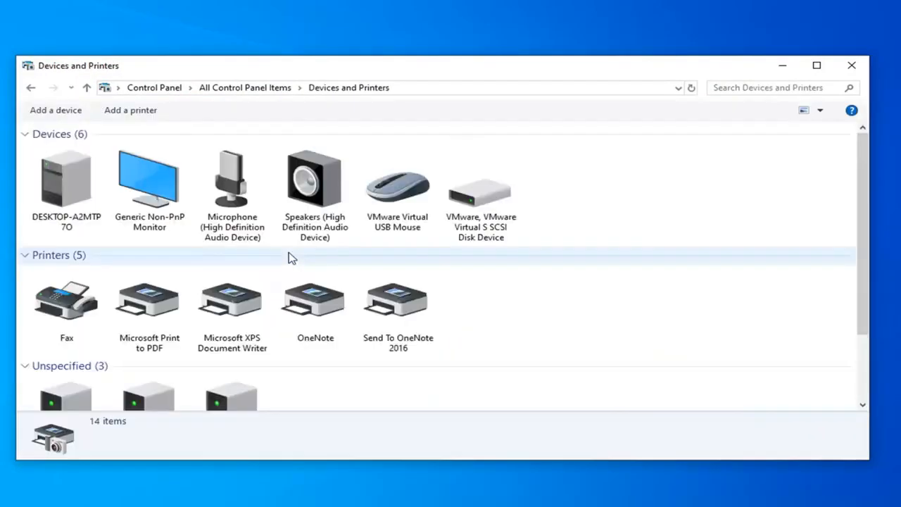
Try to set Microsoft XPS Document Writer as the default printer, cancel the change, and close Devices and Printers
{"action": "left_click", "coordinate": [243, 310]}
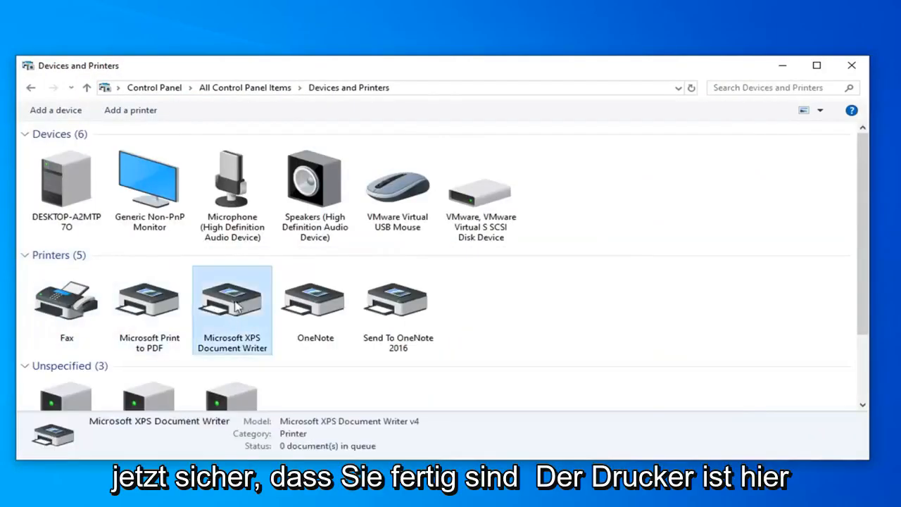
{"action": "scroll", "coordinate": [197, 302], "scroll_direction": "down", "scroll_amount": 2}
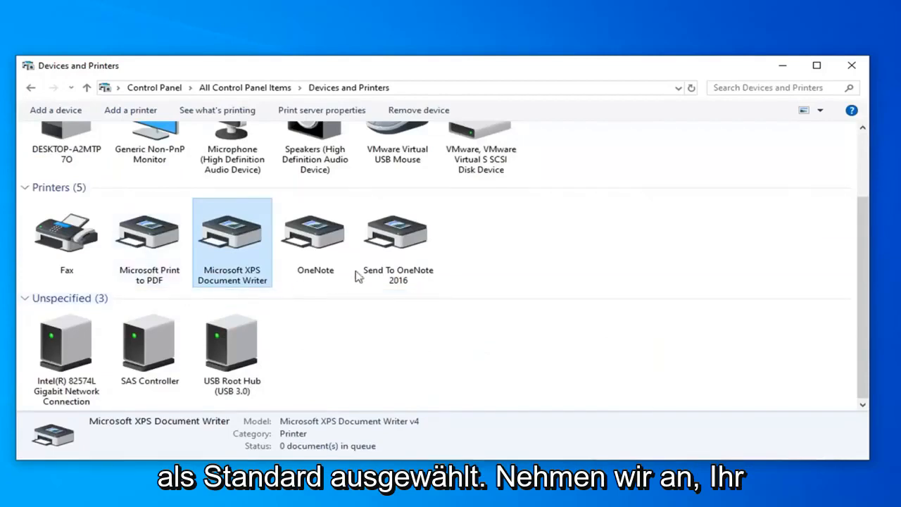
{"action": "right_click", "coordinate": [225, 237]}
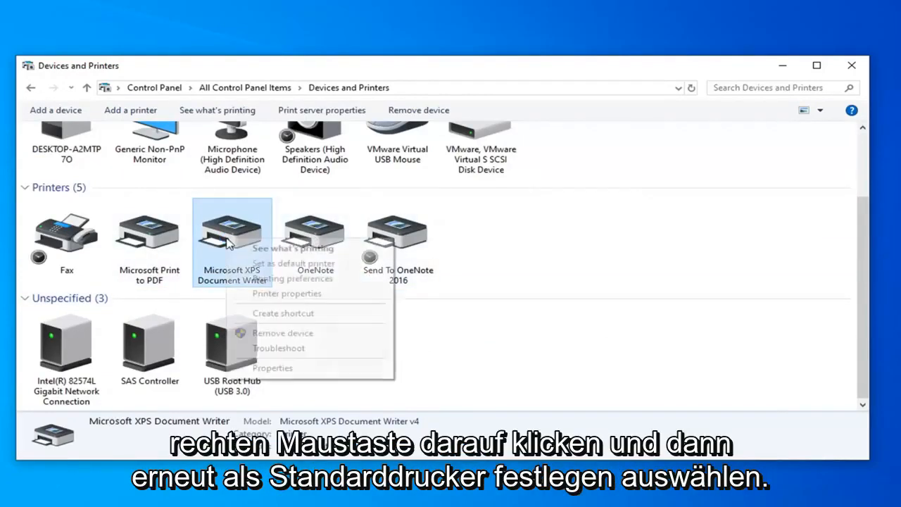
{"action": "left_click", "coordinate": [285, 262]}
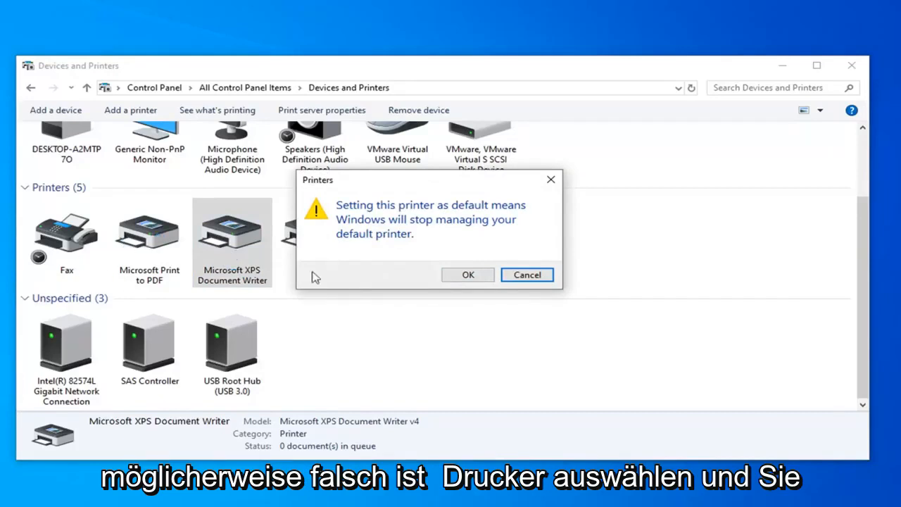
{"action": "left_click_drag", "start_coordinate": [387, 192], "coordinate": [547, 189]}
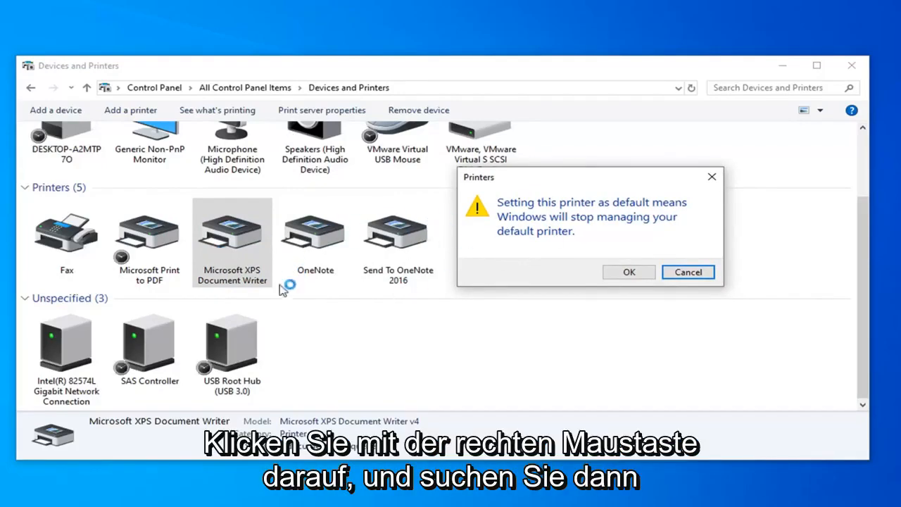
{"action": "left_click", "coordinate": [685, 273]}
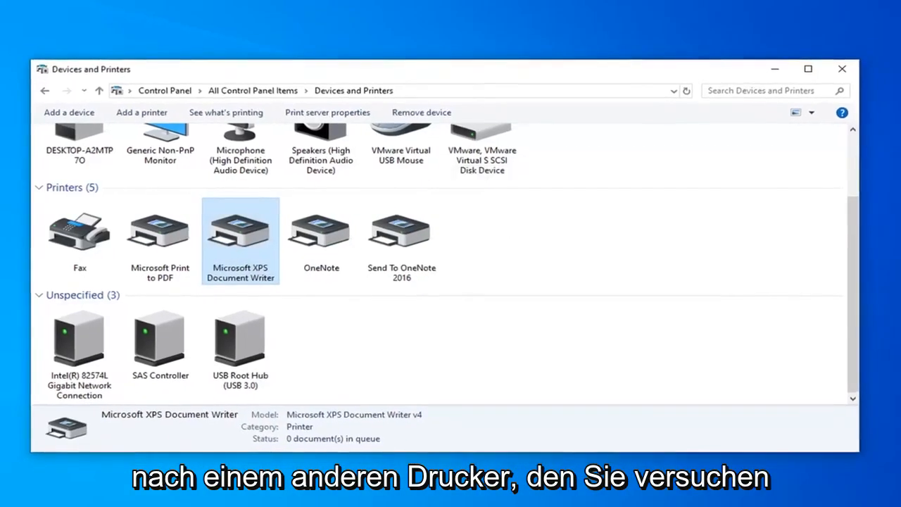
{"action": "left_click", "coordinate": [831, 72]}
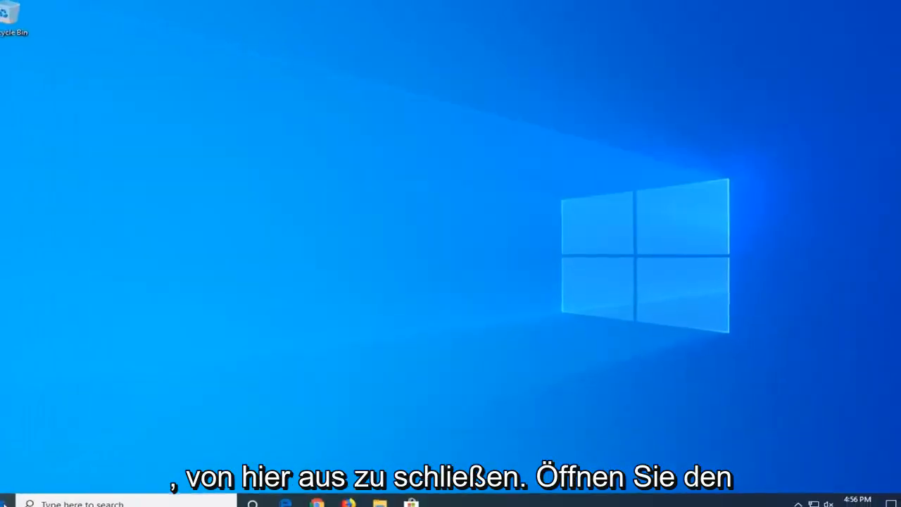
Search Windows for Device Manager, open it, and expand the Print queues category
{"action": "left_click", "coordinate": [15, 495]}
{"action": "type", "text": "d"}
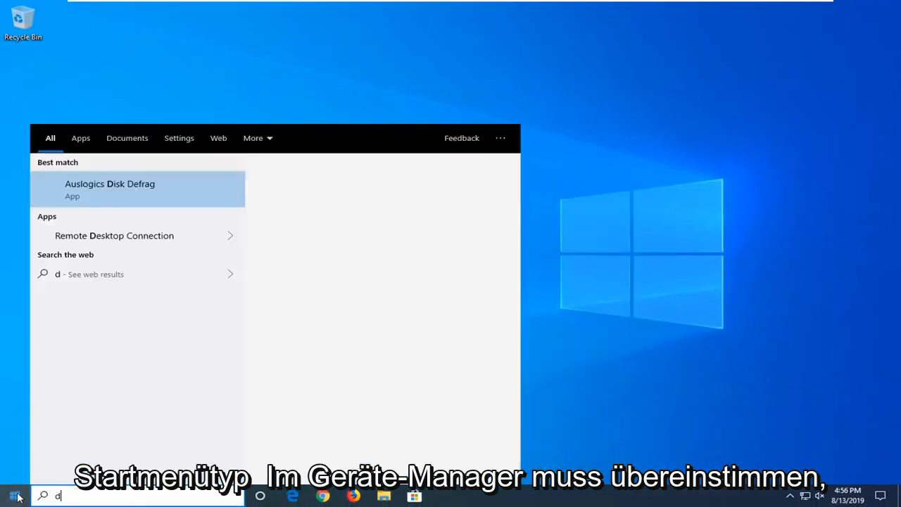
{"action": "type", "text": "evice manager"}
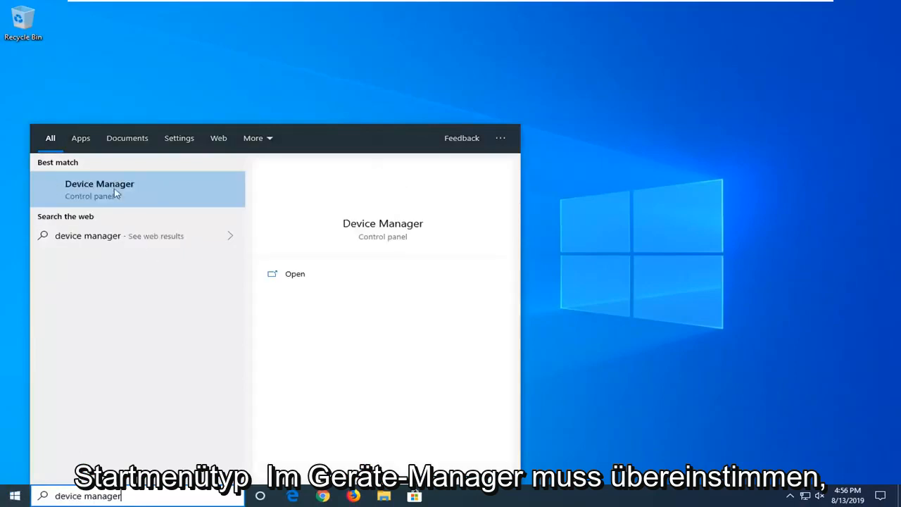
{"action": "left_click", "coordinate": [92, 190]}
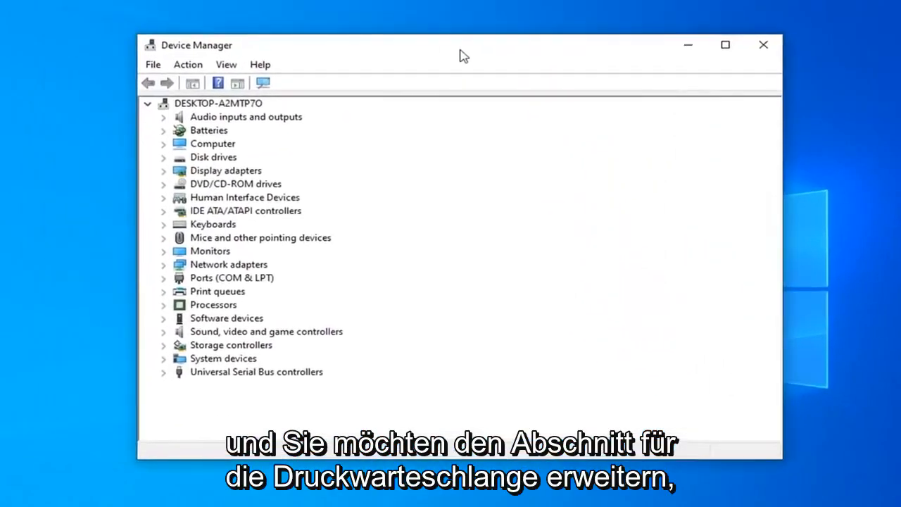
{"action": "left_click", "coordinate": [198, 294]}
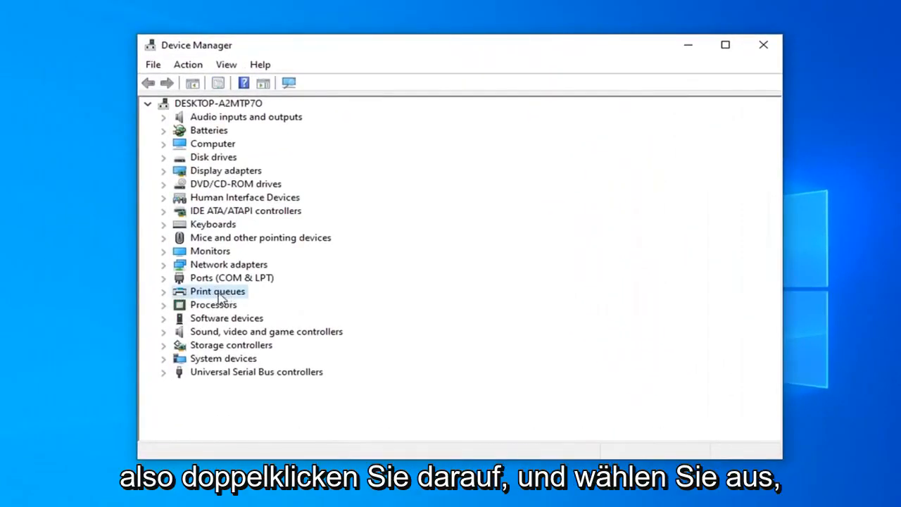
{"action": "double_click", "coordinate": [222, 298]}
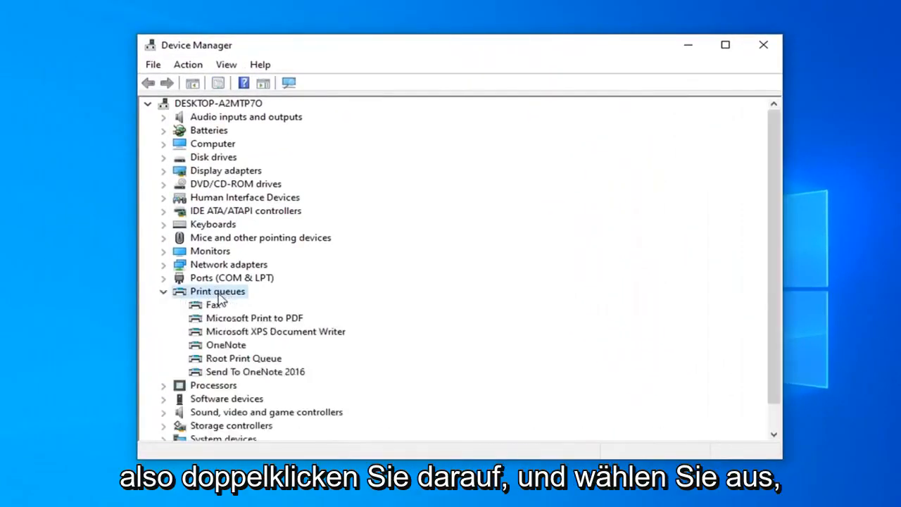
Run an automatic search for updated driver software for Microsoft XPS Document Writer, and close Device Manager
{"action": "left_click", "coordinate": [247, 321]}
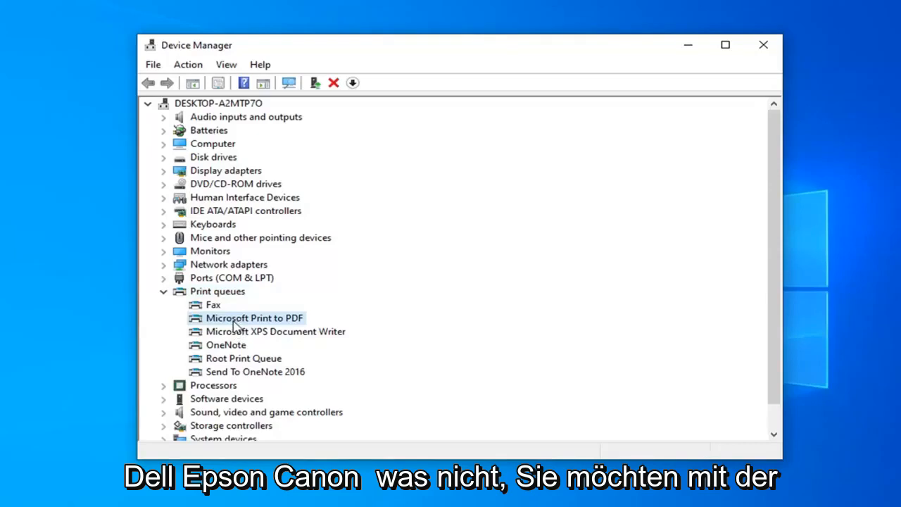
{"action": "right_click", "coordinate": [248, 331]}
{"action": "left_click", "coordinate": [288, 340]}
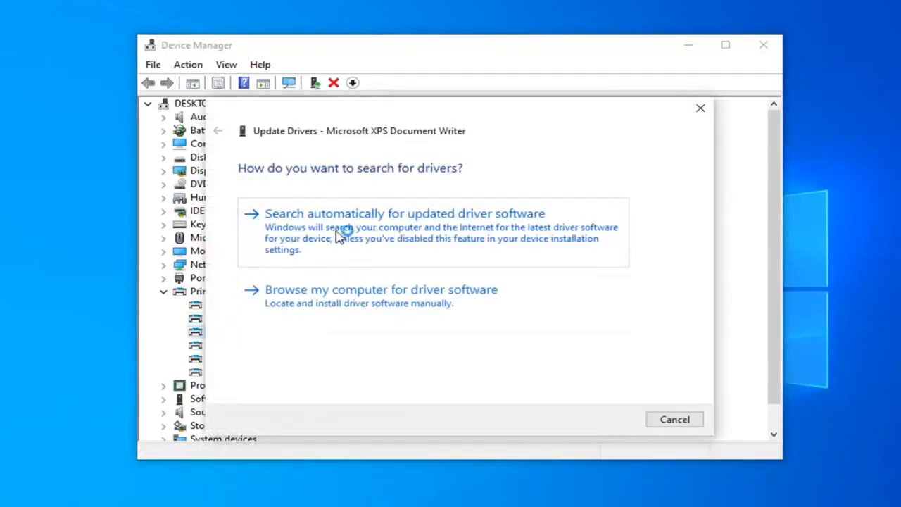
{"action": "left_click", "coordinate": [342, 232]}
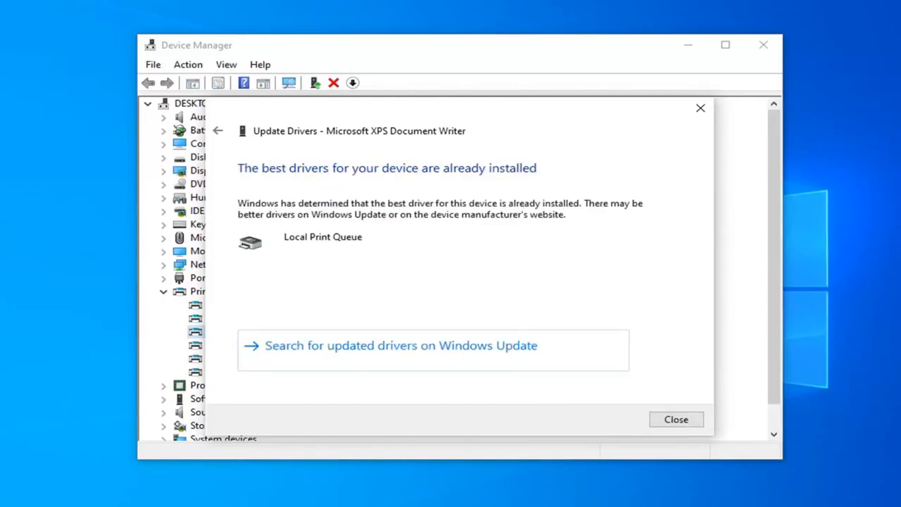
{"action": "left_click", "coordinate": [676, 421]}
{"action": "left_click", "coordinate": [759, 46]}
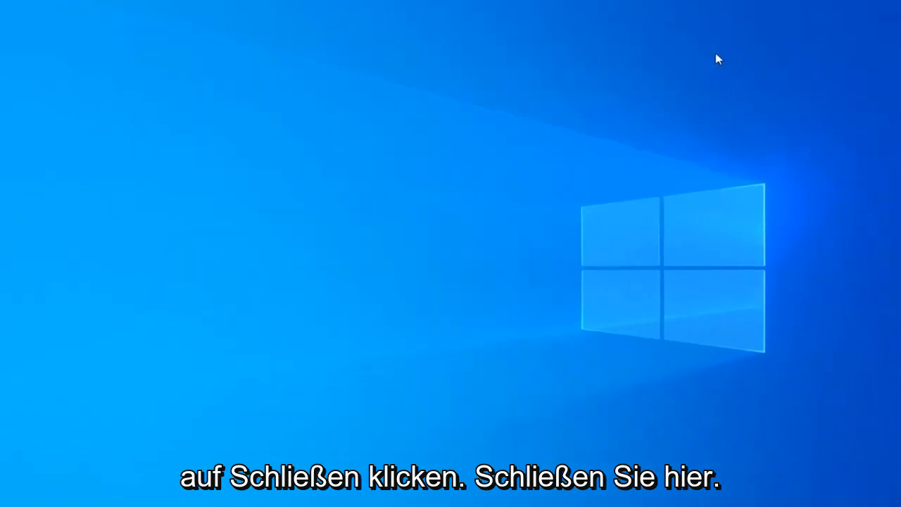
Search Windows for regedit, run Registry Editor as administrator, and allow it to make changes to the device
{"action": "left_click", "coordinate": [9, 499]}
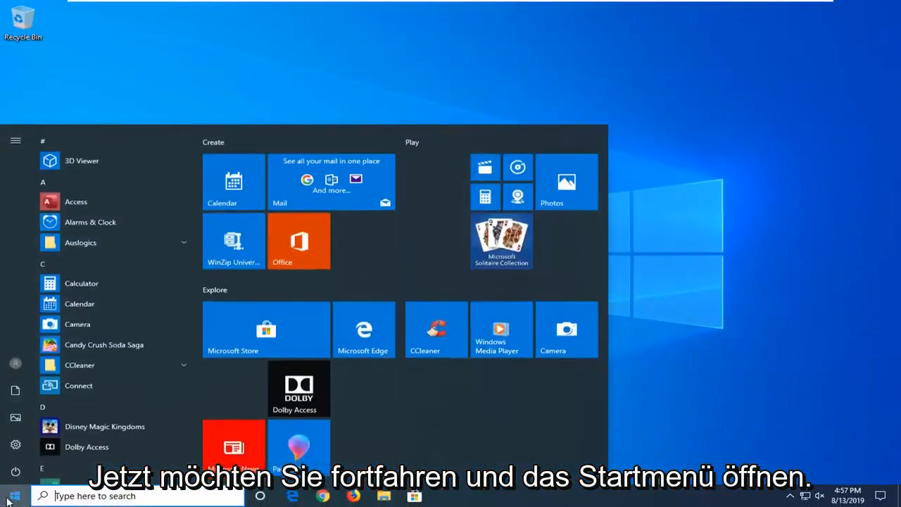
{"action": "type", "text": "regedit"}
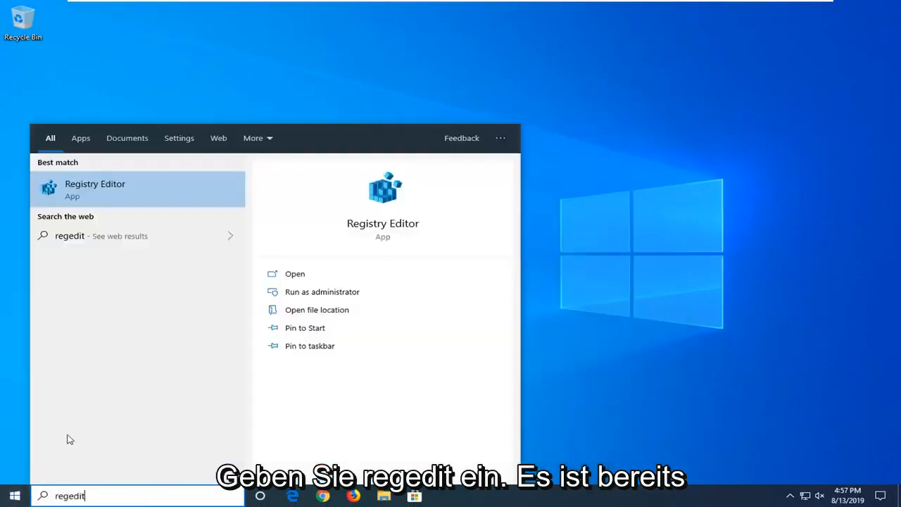
{"action": "right_click", "coordinate": [102, 197]}
{"action": "left_click", "coordinate": [176, 202]}
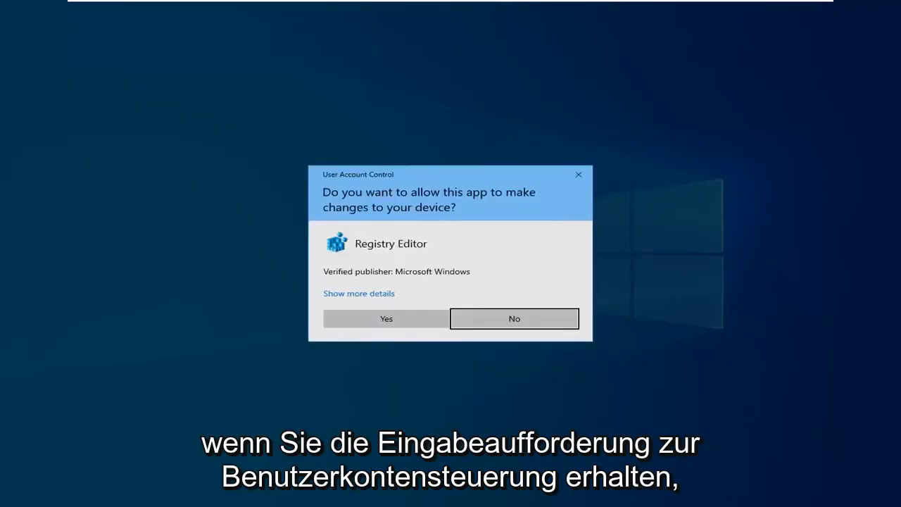
{"action": "left_click", "coordinate": [369, 318]}
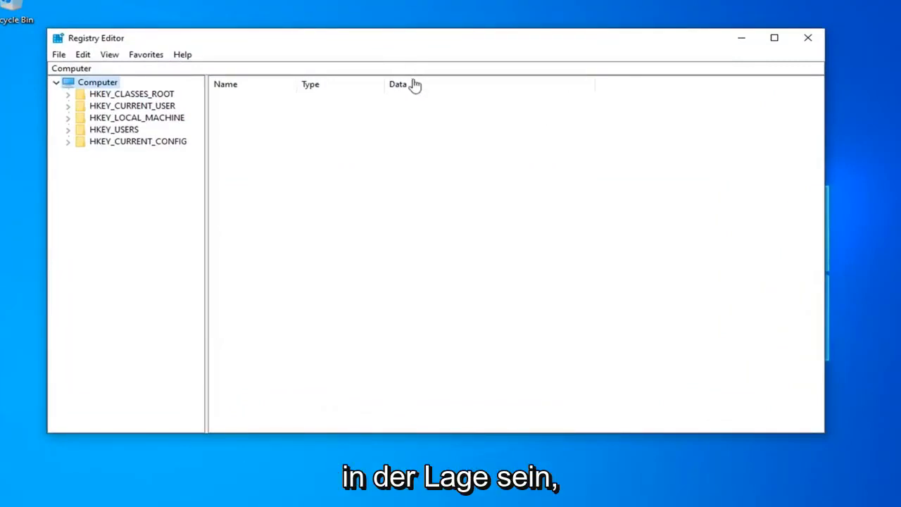
{"action": "left_click_drag", "start_coordinate": [396, 42], "coordinate": [479, 52]}
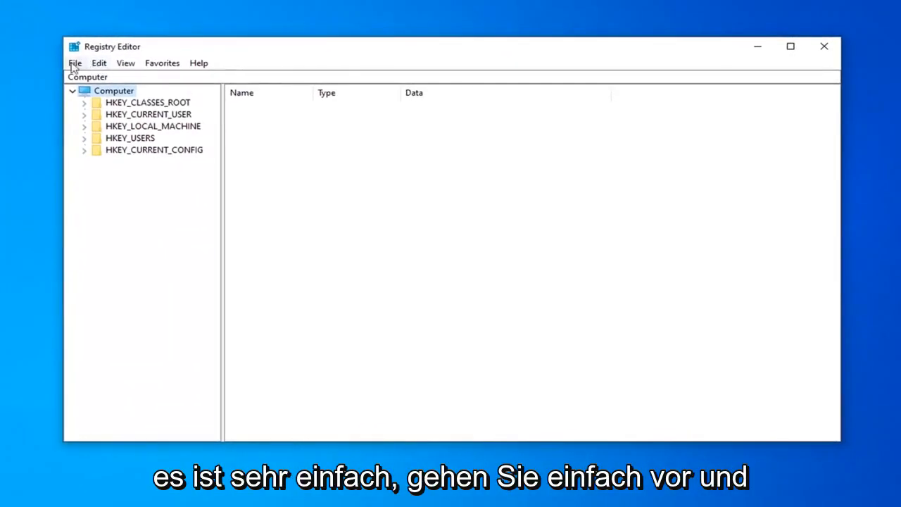
Bring up the registry export and import dialogs and dismiss each one without saving or loading a file
{"action": "left_click", "coordinate": [75, 63]}
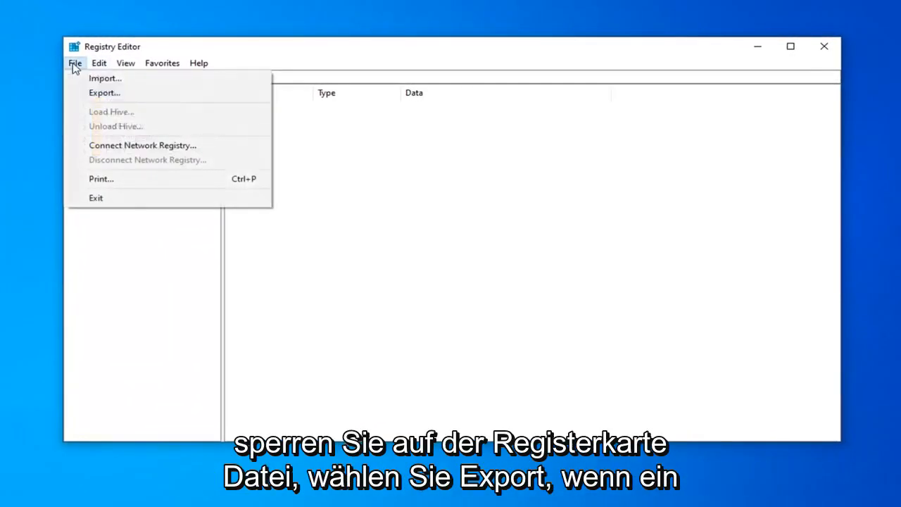
{"action": "left_click", "coordinate": [99, 95]}
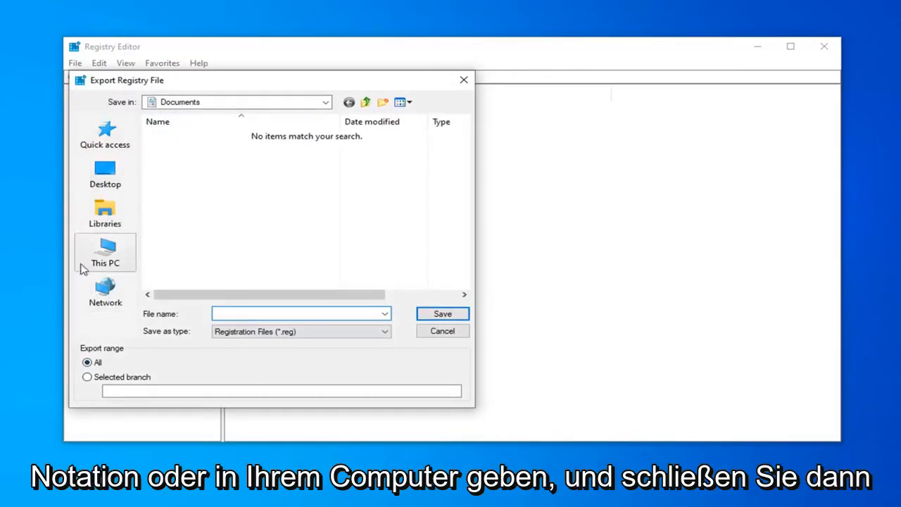
{"action": "left_click", "coordinate": [442, 331]}
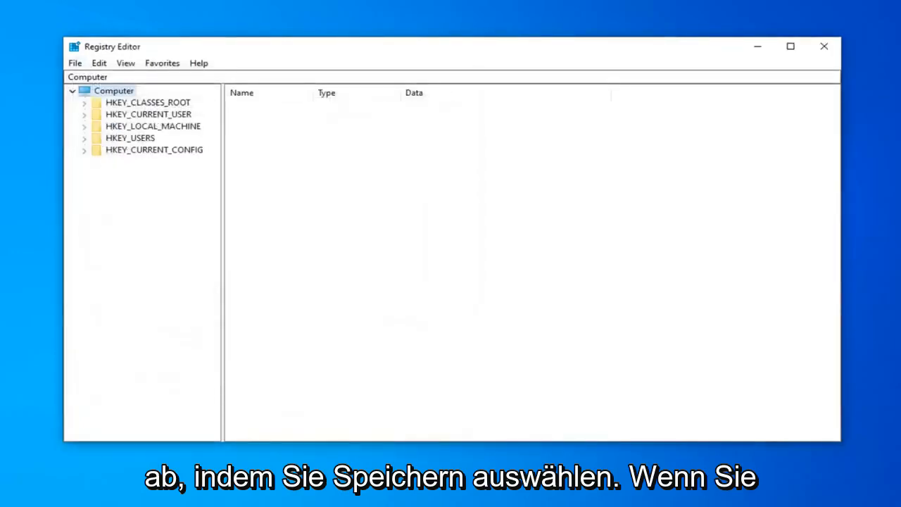
{"action": "left_click", "coordinate": [73, 69]}
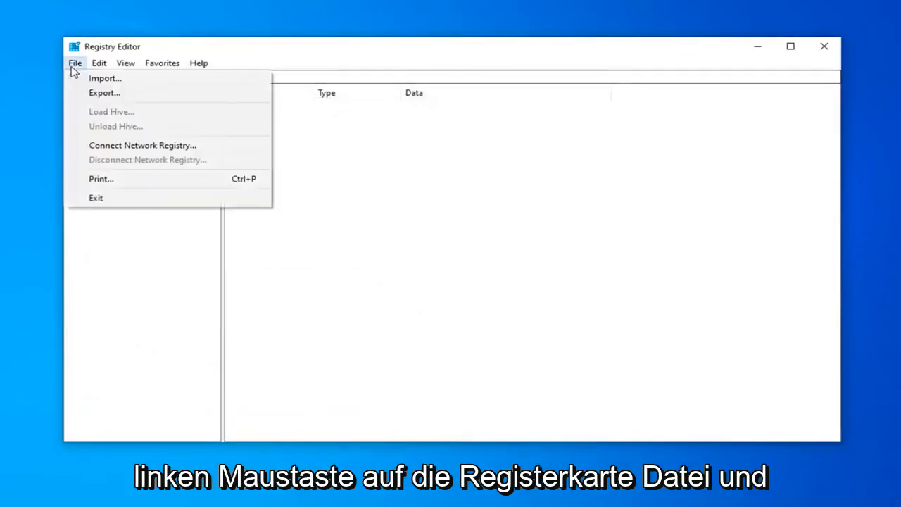
{"action": "left_click", "coordinate": [99, 78]}
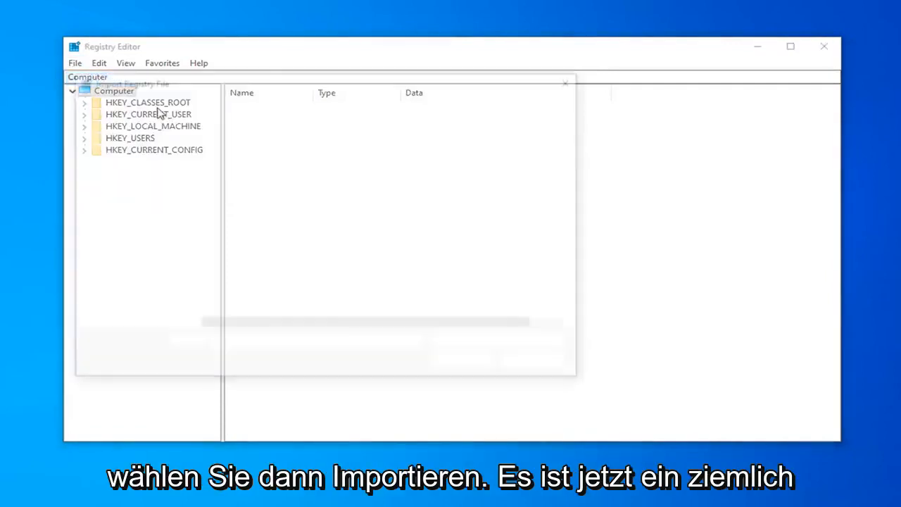
{"action": "left_click", "coordinate": [573, 80]}
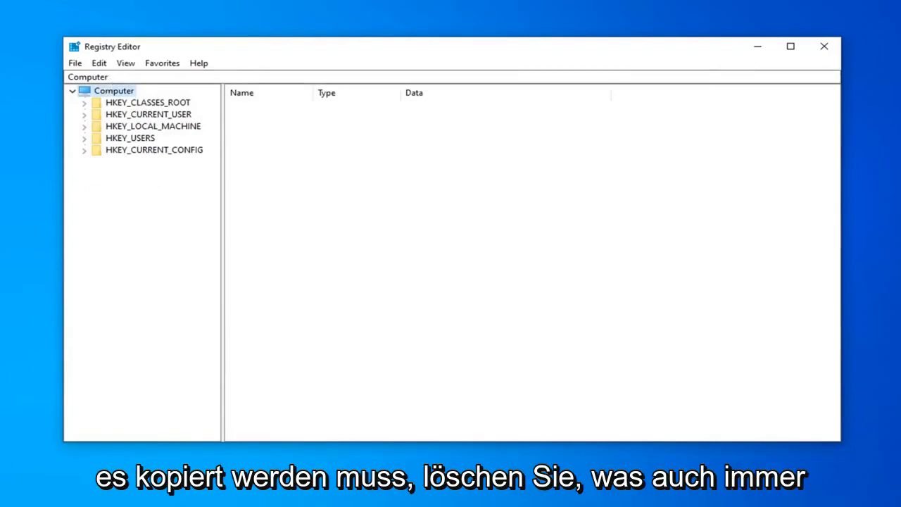
Replace the registry address with the copied path HKEY_LOCAL_MACHINE\SYSTEM\CurrentControlSet\Control\Print\Environments\Windows x64\Print Processors\ and go to that key
{"action": "left_click", "coordinate": [79, 77]}
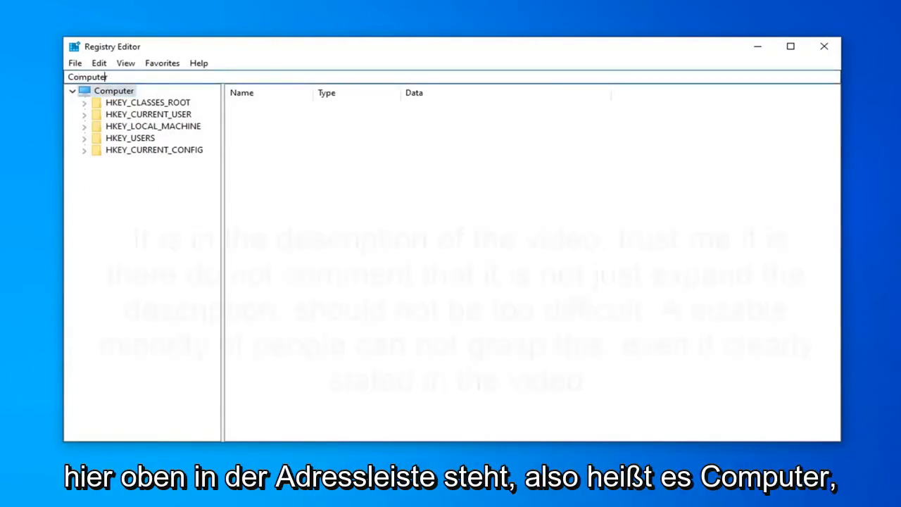
{"action": "left_click_drag", "start_coordinate": [107, 77], "coordinate": [66, 76]}
{"action": "key", "text": "BackSpace"}
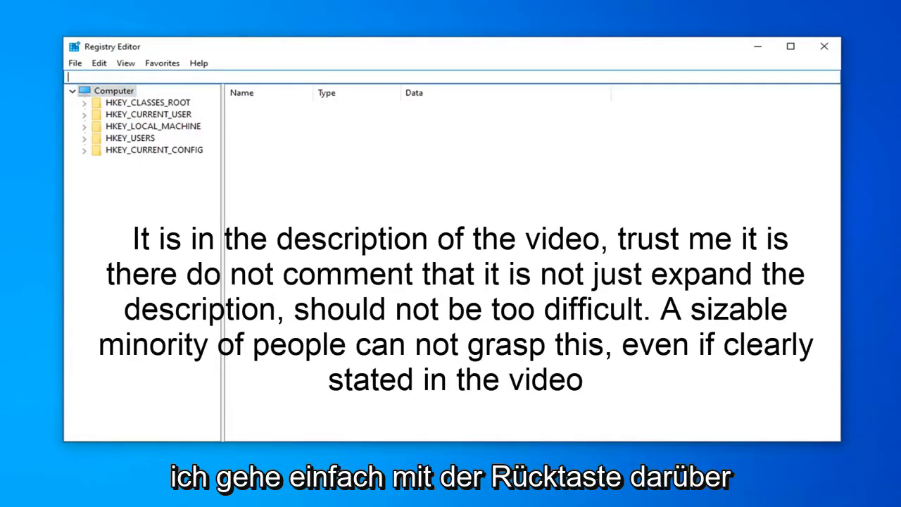
{"action": "right_click", "coordinate": [85, 76]}
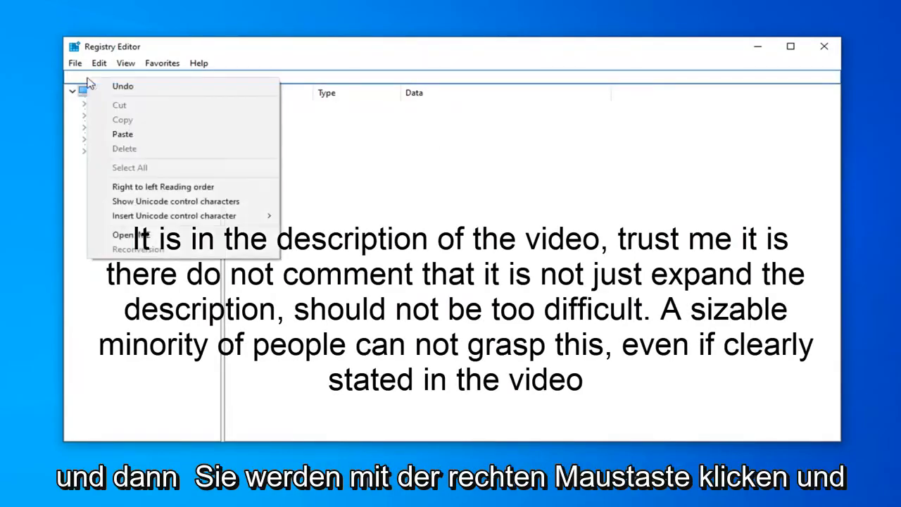
{"action": "left_click", "coordinate": [111, 132]}
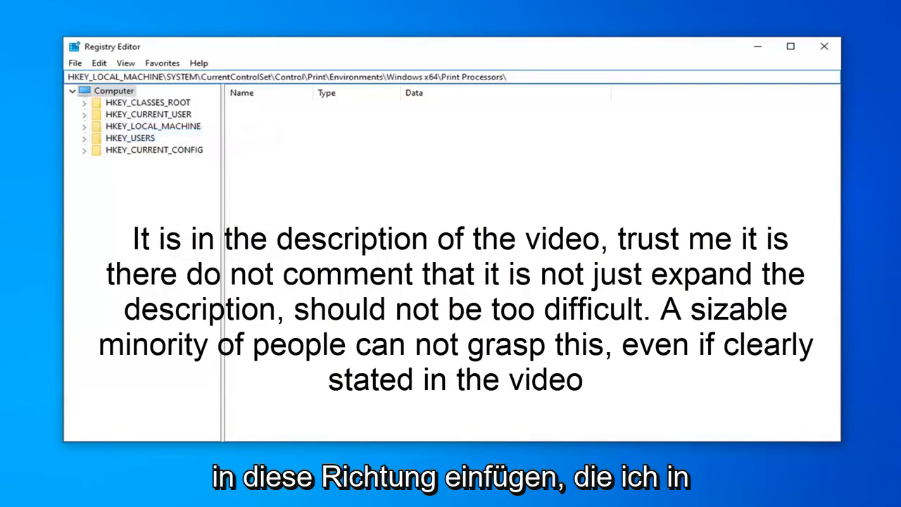
{"action": "key", "text": "Return"}
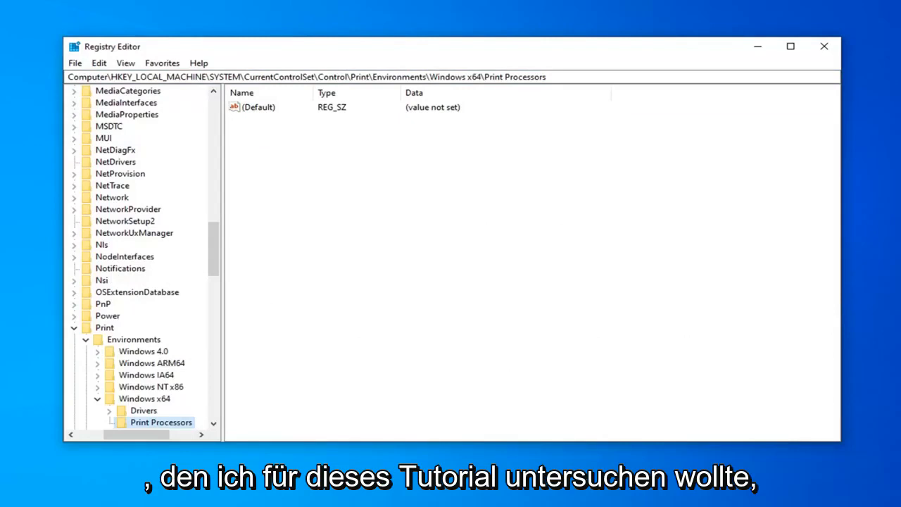
Expand the Print Processors key under Windows x64, select its winprint subkey, and bring up the subkey's context commands
{"action": "scroll", "coordinate": [197, 398], "scroll_direction": "down", "scroll_amount": 2}
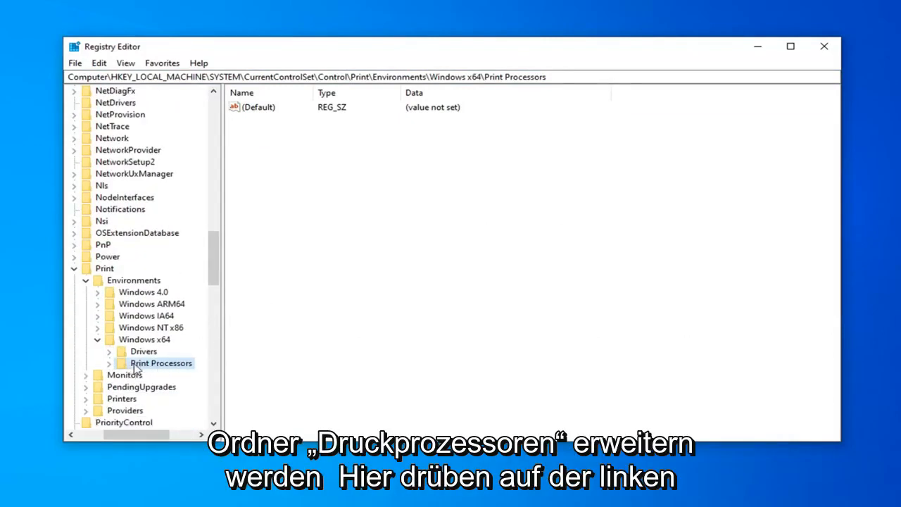
{"action": "double_click", "coordinate": [136, 364]}
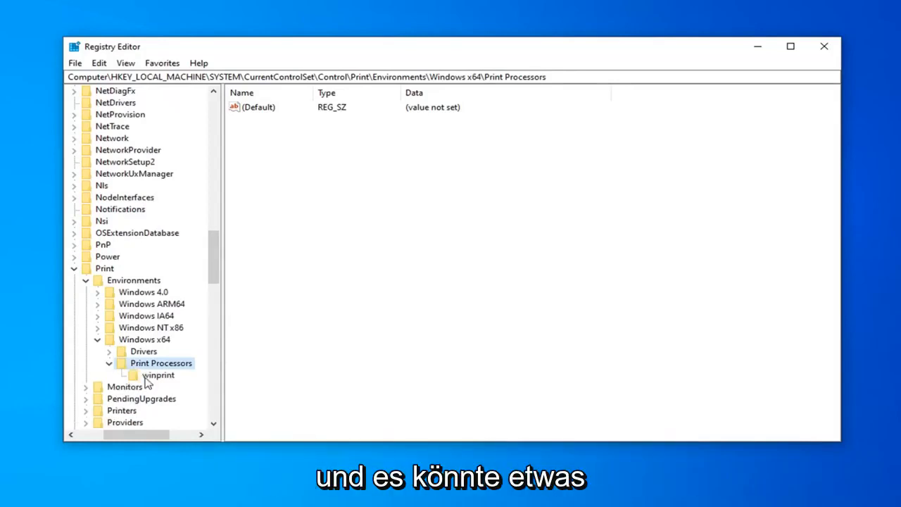
{"action": "left_click", "coordinate": [161, 377]}
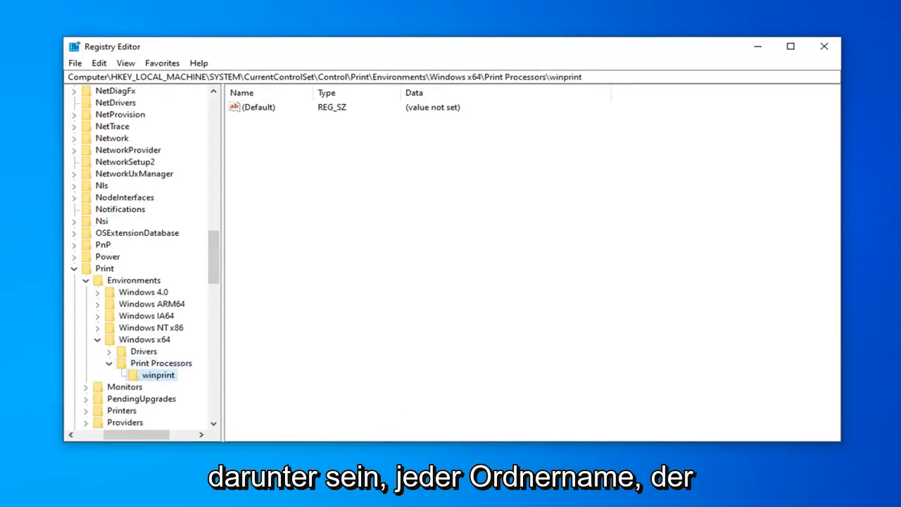
{"action": "right_click", "coordinate": [148, 378]}
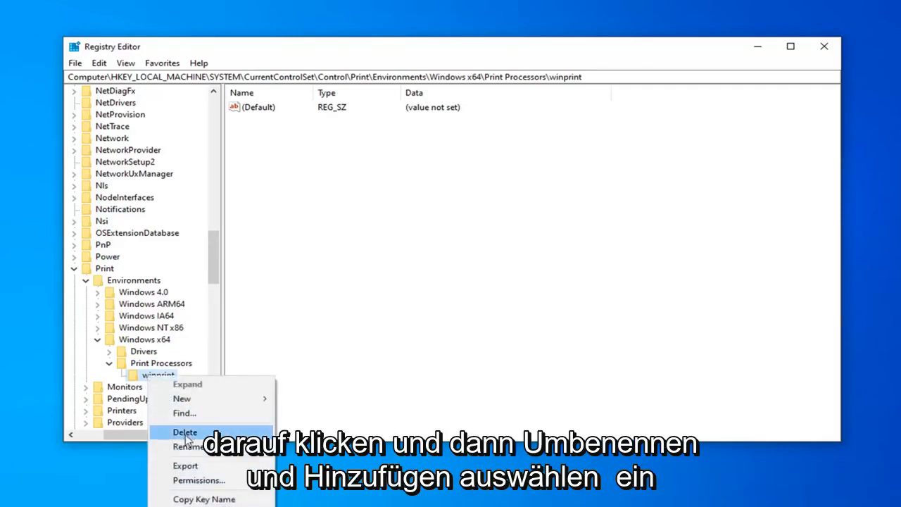
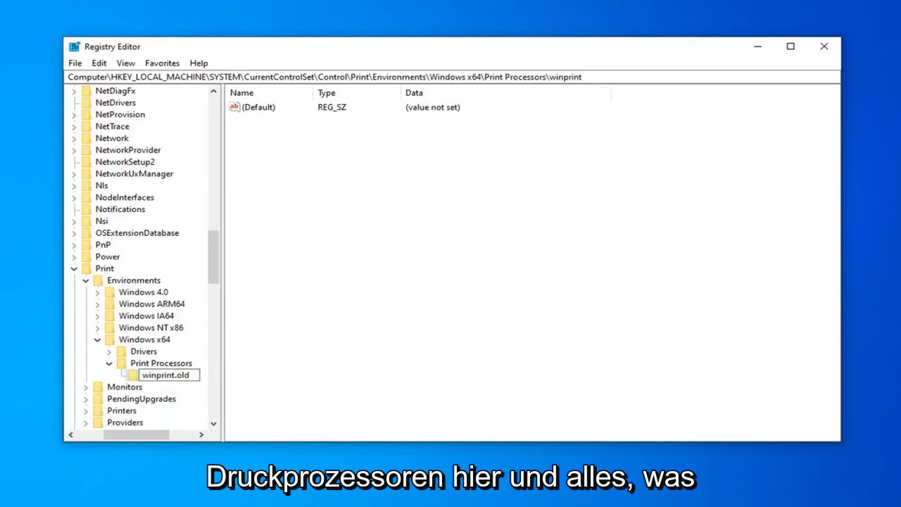
Commit winprint.old as the winprint subkey's new name, then collapse and re-expand the Print Processors key above it
{"action": "left_click", "coordinate": [110, 363]}
{"action": "left_click", "coordinate": [109, 363]}
{"action": "left_click", "coordinate": [128, 376]}
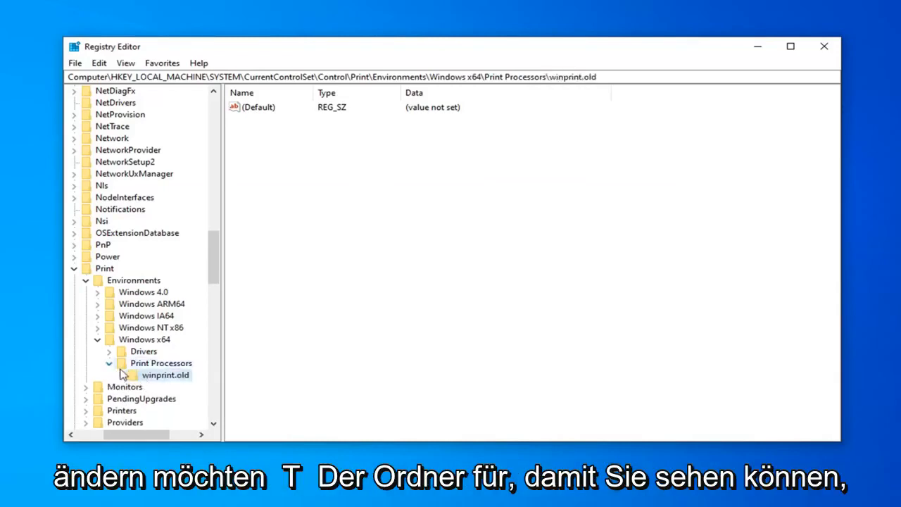
{"action": "left_click", "coordinate": [109, 364]}
{"action": "left_click", "coordinate": [109, 363]}
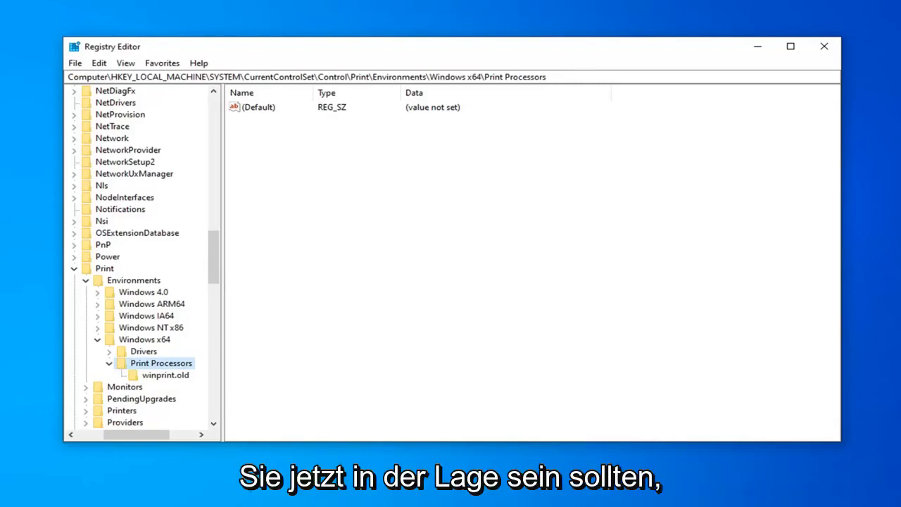
Collapse the expanded registry keys from Print up to HKEY_LOCAL_MACHINE and close Registry Editor
{"action": "left_click", "coordinate": [74, 268]}
{"action": "scroll", "coordinate": [76, 270], "scroll_direction": "up", "scroll_amount": 20}
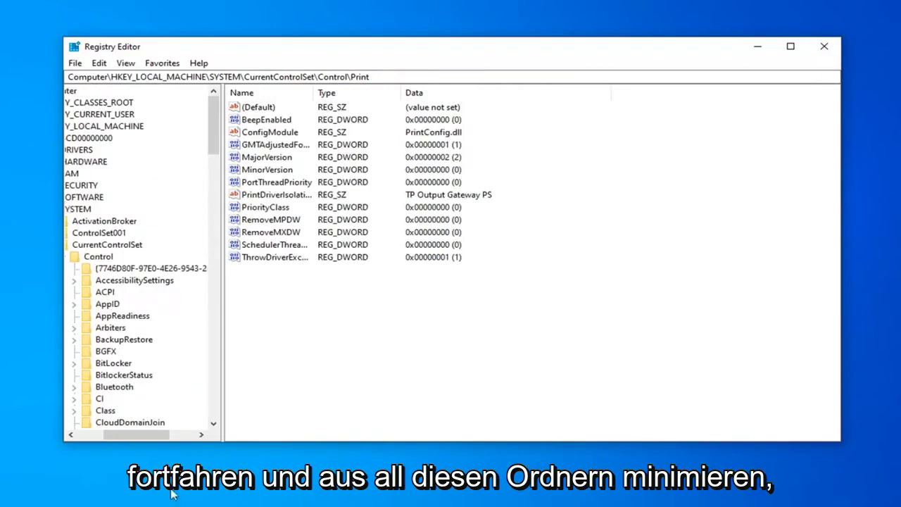
{"action": "left_click_drag", "start_coordinate": [141, 434], "coordinate": [113, 435]}
{"action": "left_click", "coordinate": [108, 244]}
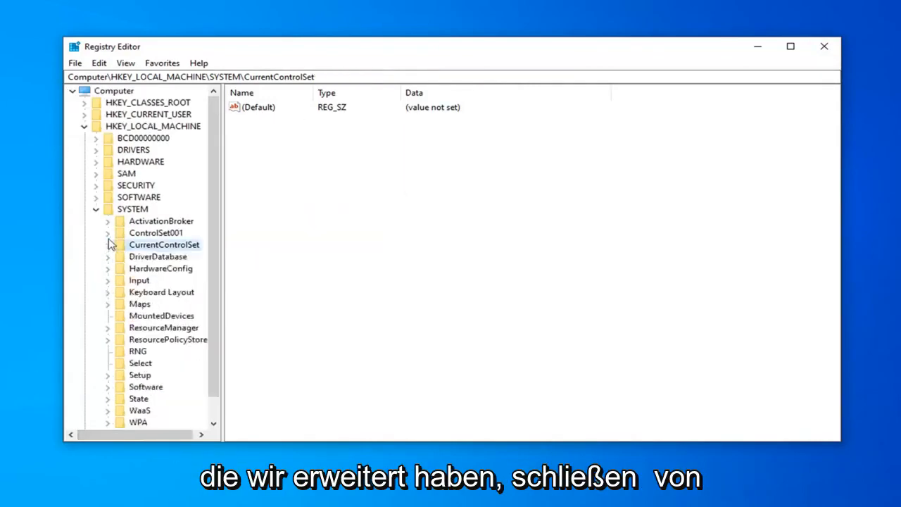
{"action": "left_click", "coordinate": [96, 209]}
{"action": "left_click", "coordinate": [84, 126]}
{"action": "left_click", "coordinate": [823, 46]}
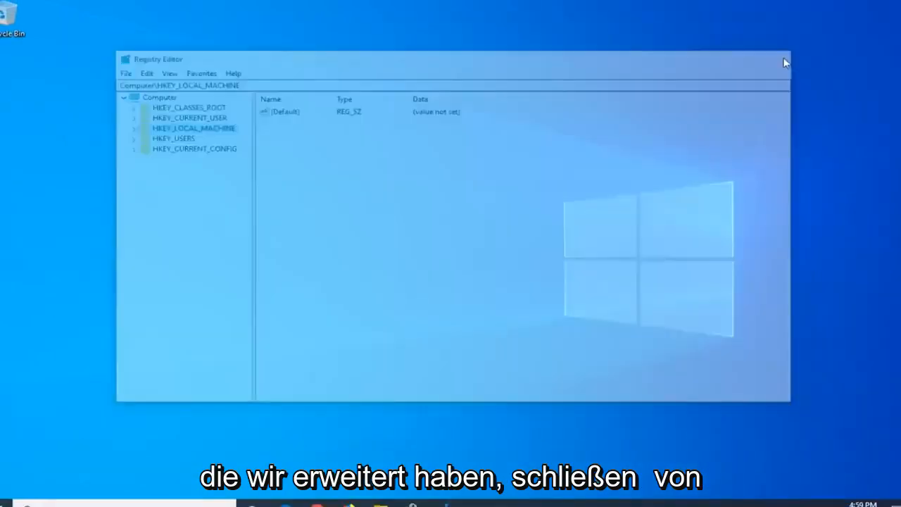
Search Windows for services and launch the Services app
{"action": "left_click", "coordinate": [15, 496]}
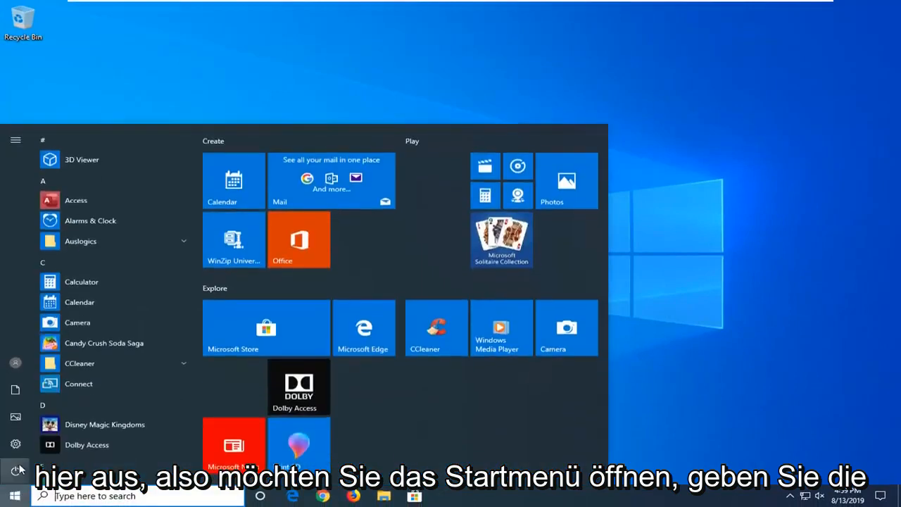
{"action": "type", "text": "services"}
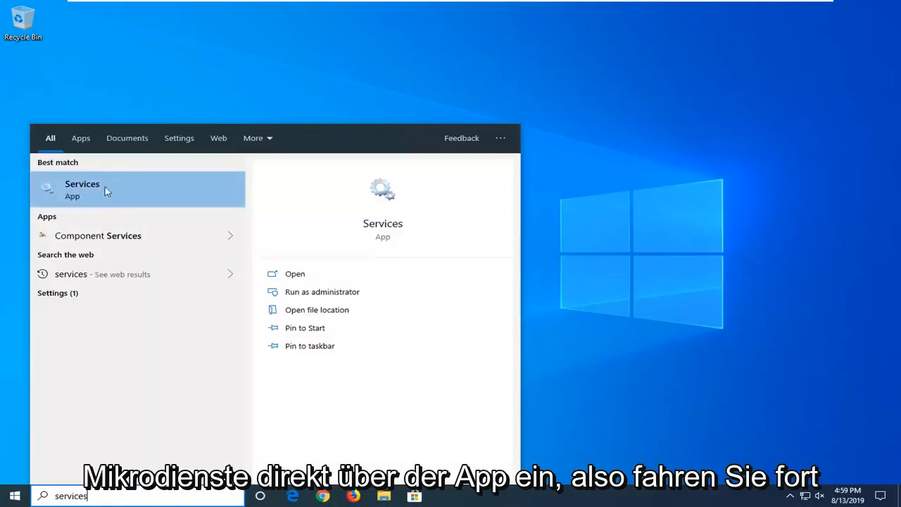
{"action": "left_click", "coordinate": [97, 190]}
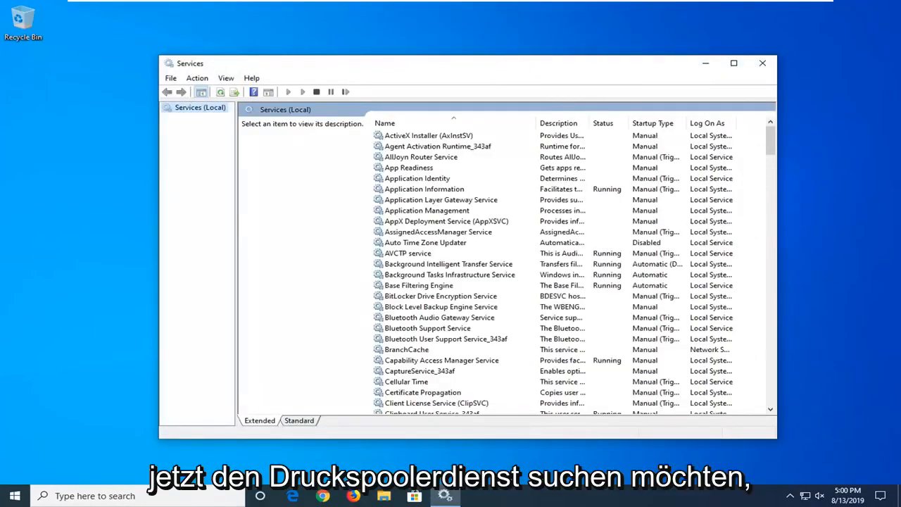
Restart the Print Spooler service and close the Services window
{"action": "scroll", "coordinate": [425, 321], "scroll_direction": "down", "scroll_amount": 15}
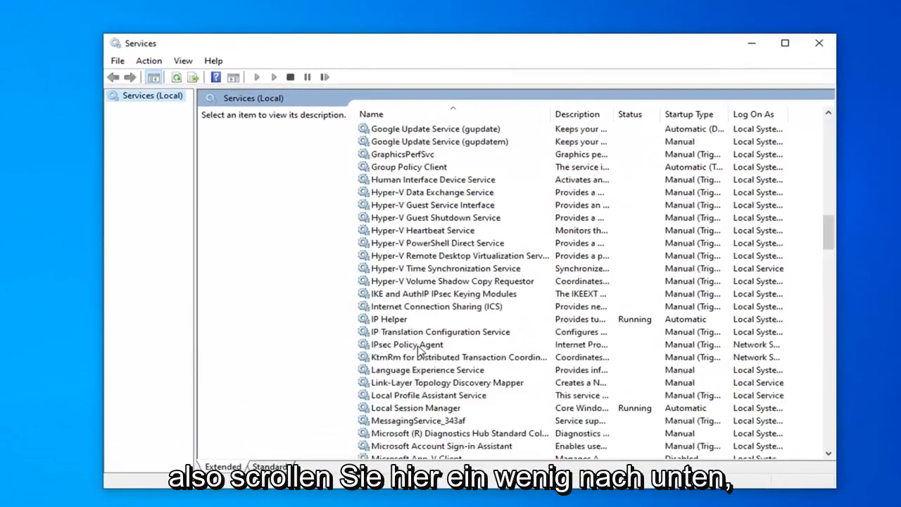
{"action": "scroll", "coordinate": [420, 350], "scroll_direction": "down", "scroll_amount": 15}
{"action": "left_click", "coordinate": [393, 308]}
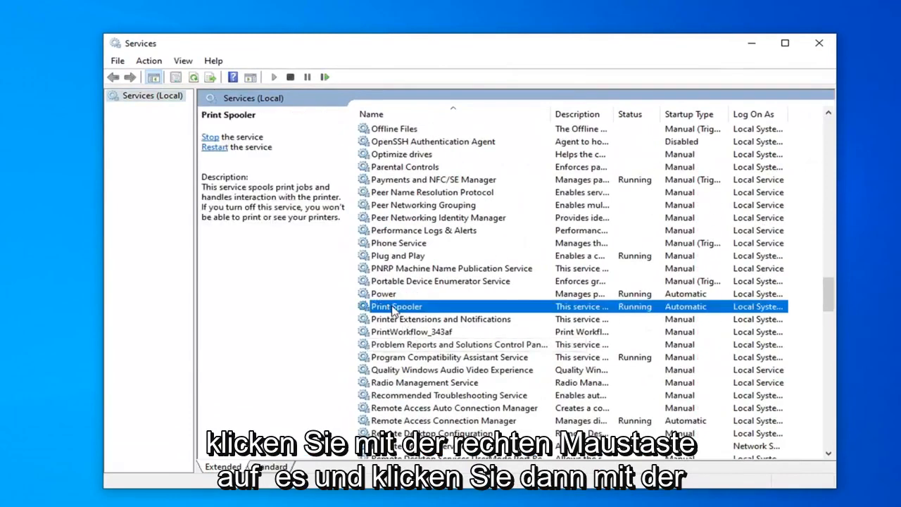
{"action": "right_click", "coordinate": [393, 311]}
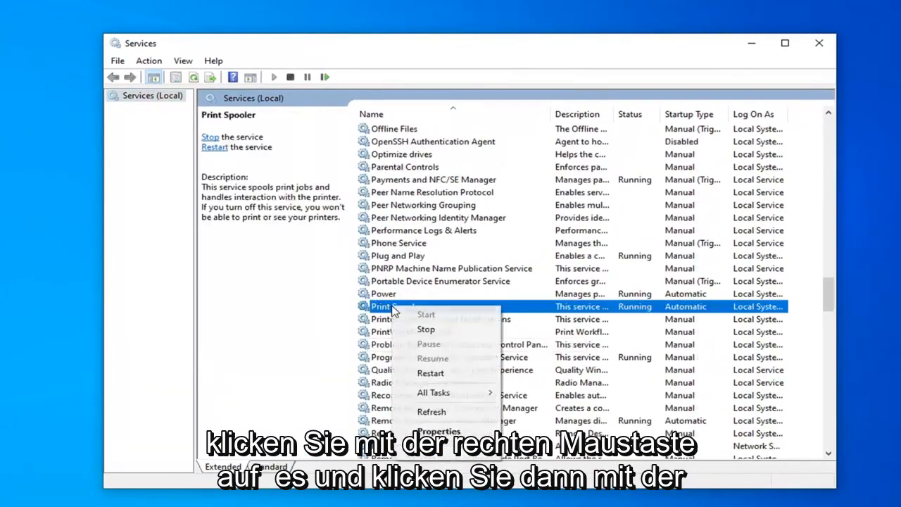
{"action": "left_click", "coordinate": [431, 374]}
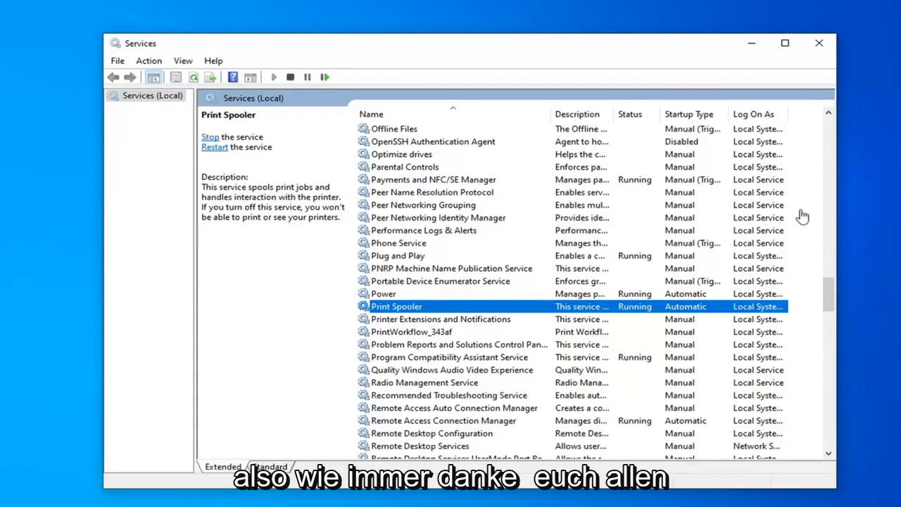
{"action": "left_click", "coordinate": [819, 43]}
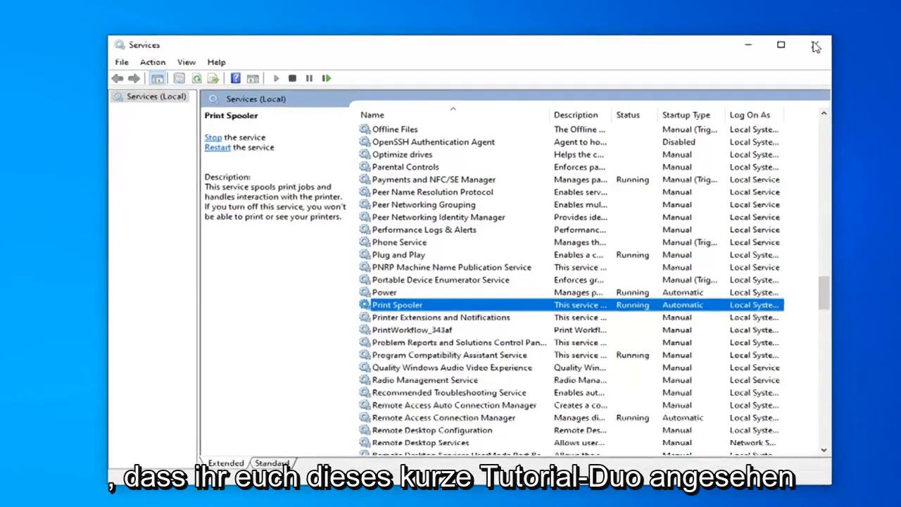